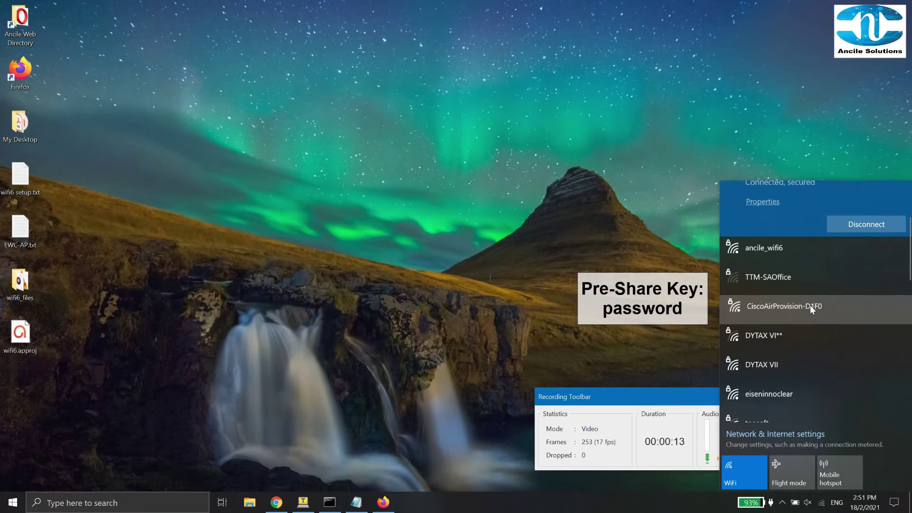
# Join the laptop to CiscoAirProvision-D1F0 using its network security key.
pyautogui.click(811, 305)
pyautogui.click(856, 312)
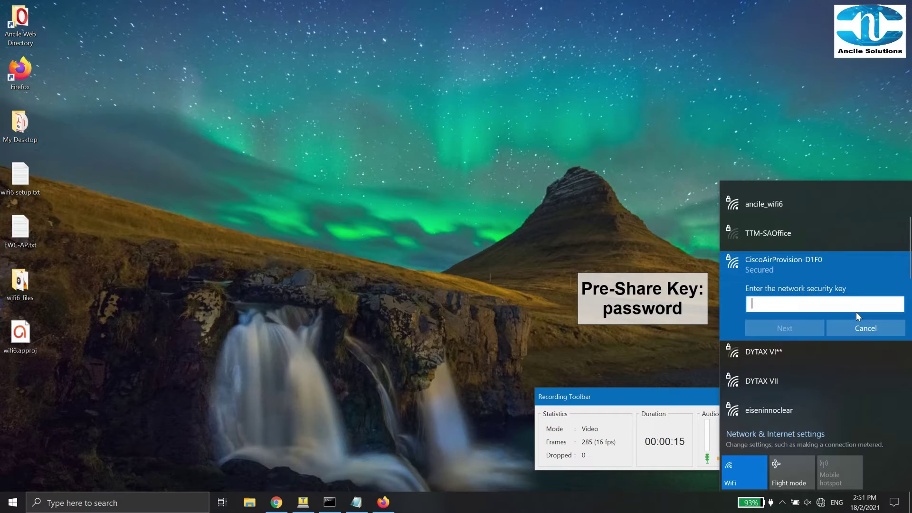
pyautogui.write('pas')
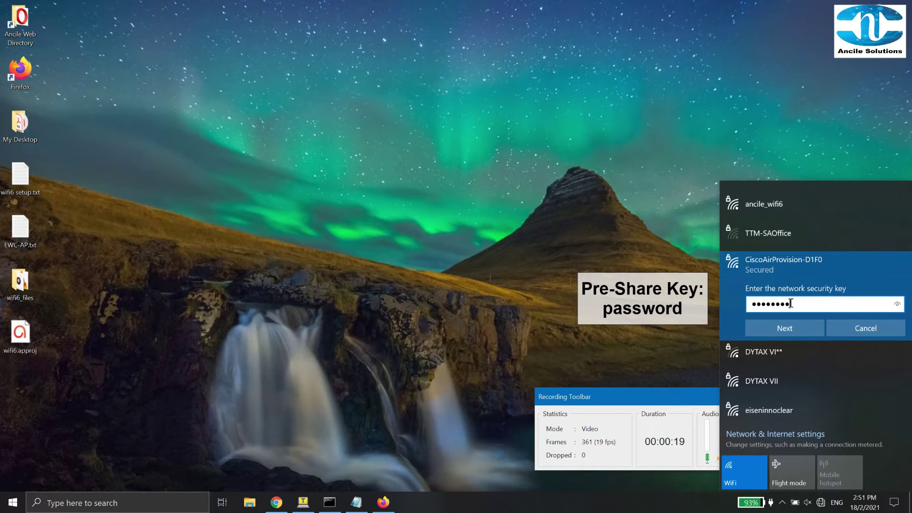
pyautogui.press('Return')
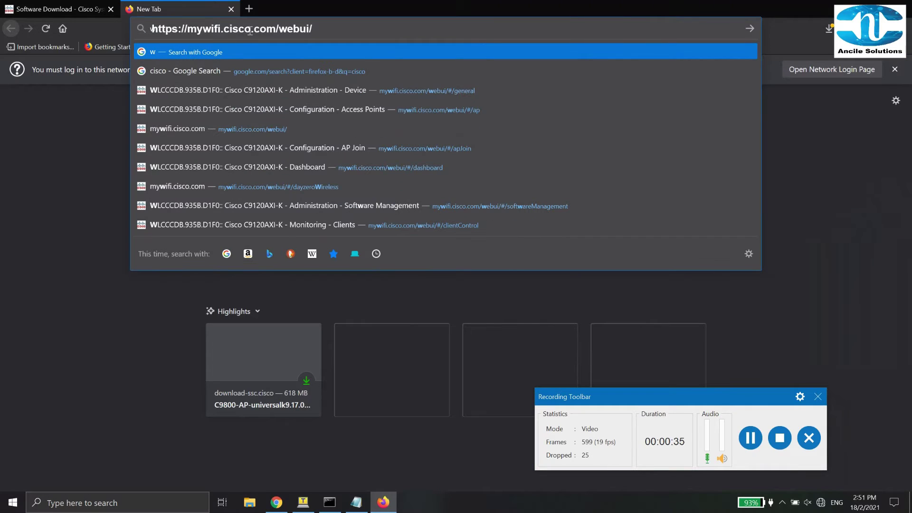
pyautogui.press('Down')
pyautogui.press('Down')
pyautogui.press('Down')
pyautogui.press('Down')
pyautogui.press('Return')
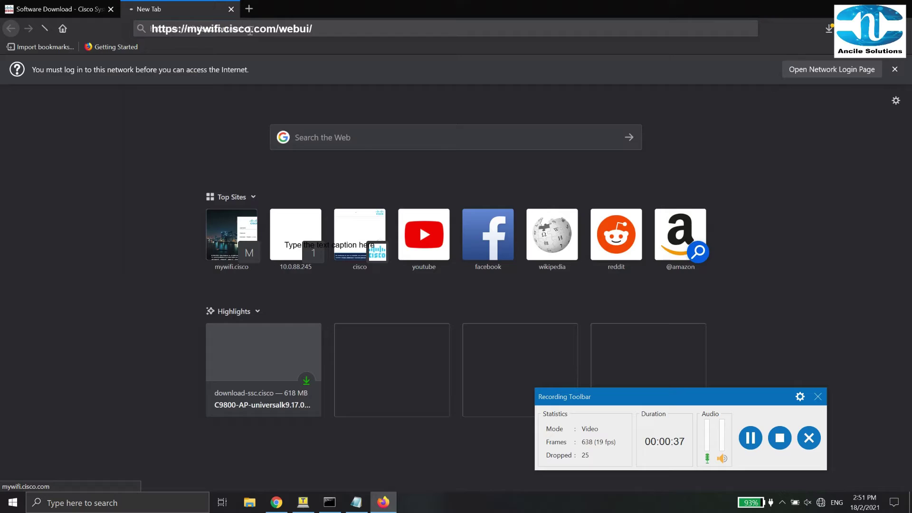
pyautogui.click(443, 228)
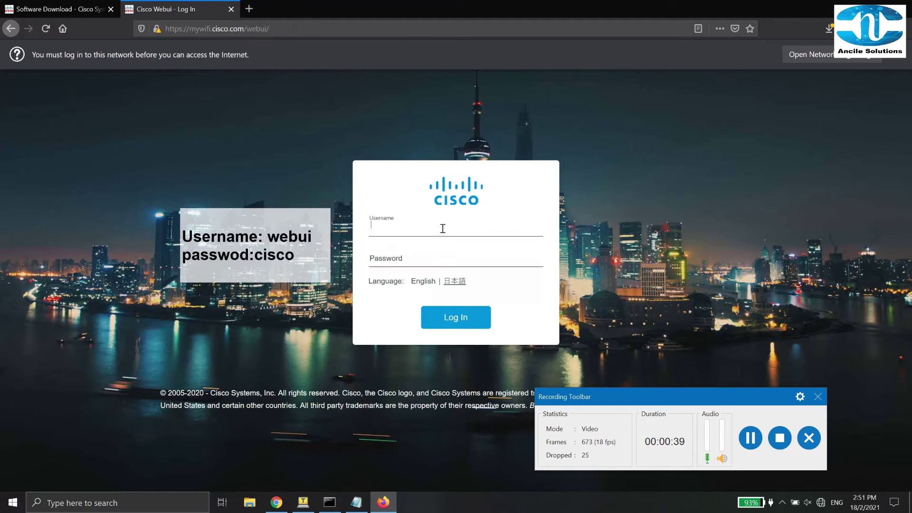
pyautogui.write('web')
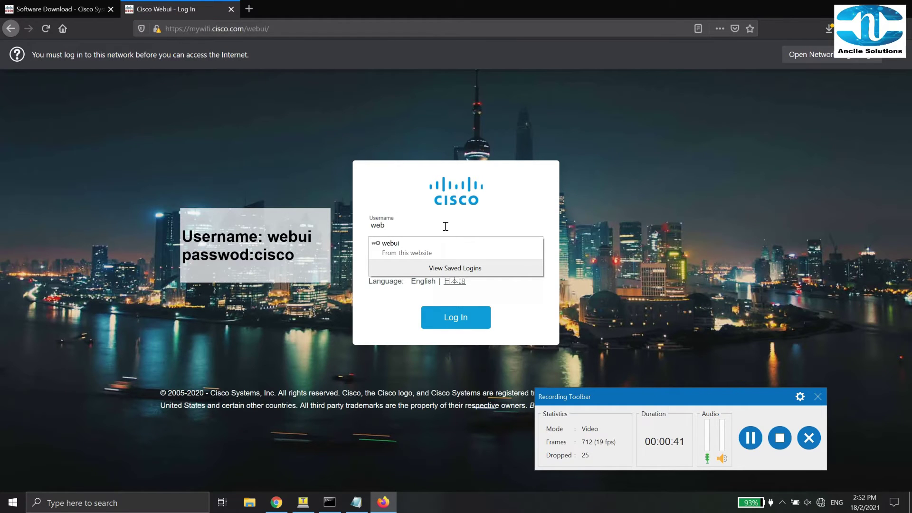
pyautogui.write('ui')
pyautogui.press('Tab')
pyautogui.write('cisco')
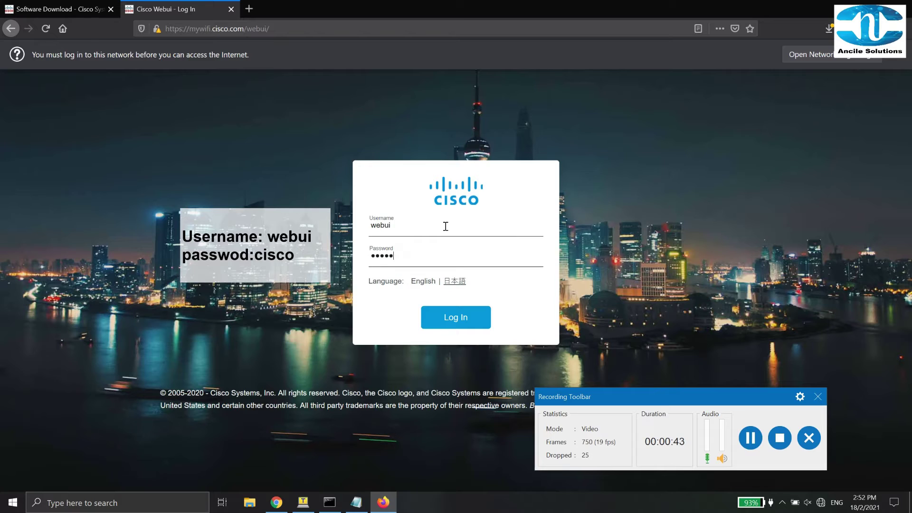
pyautogui.press('BackSpace')
pyautogui.press('BackSpace')
pyautogui.press('BackSpace')
pyautogui.press('BackSpace')
pyautogui.press('BackSpace')
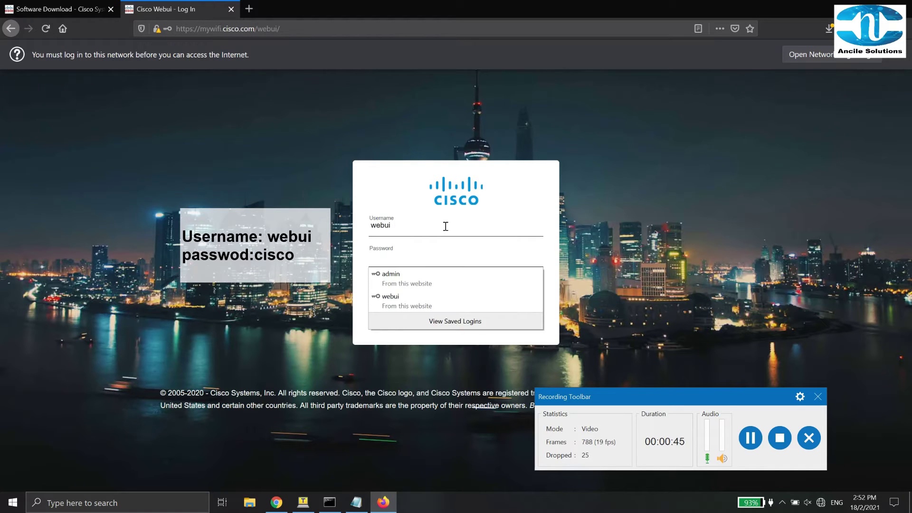
pyautogui.write('ci')
pyautogui.press('Return')
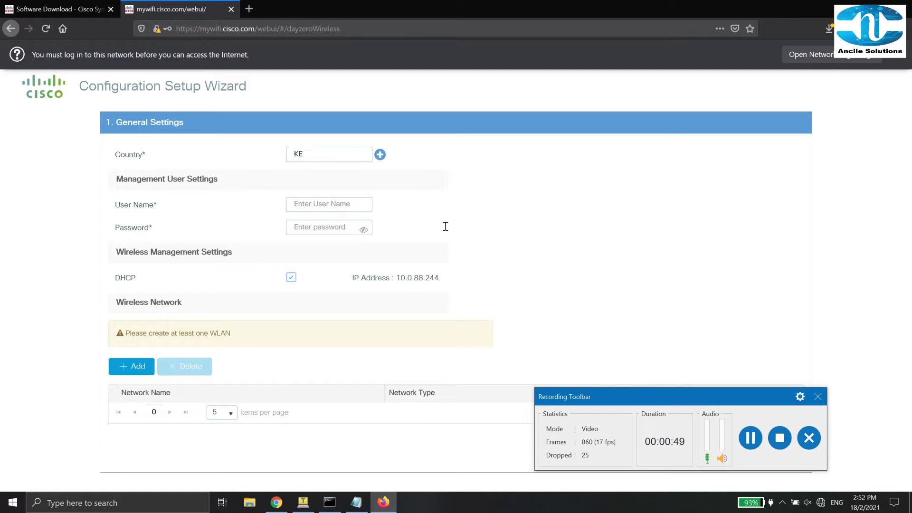
# Replace country KE with MY (Malaysia) as the only selected country.
pyautogui.moveTo(317, 151); pyautogui.dragTo(285, 152)
pyautogui.click(378, 155)
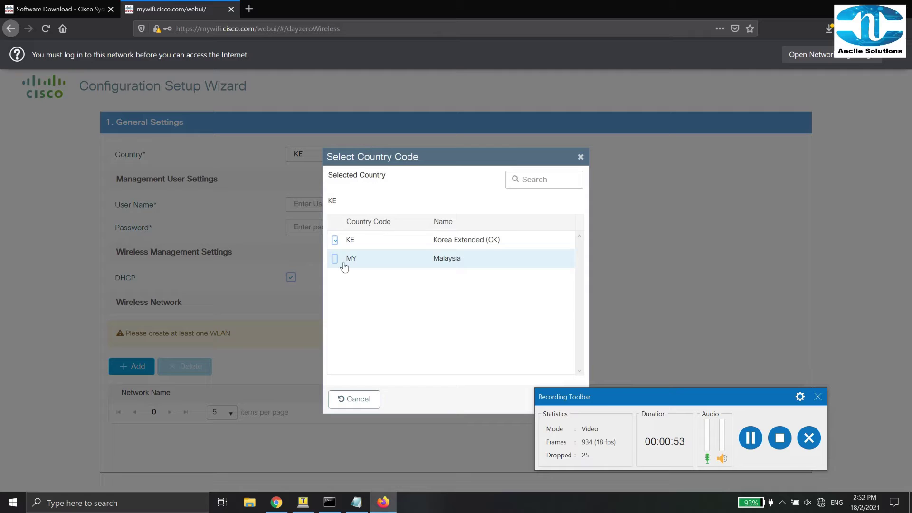
pyautogui.click(344, 263)
pyautogui.click(335, 259)
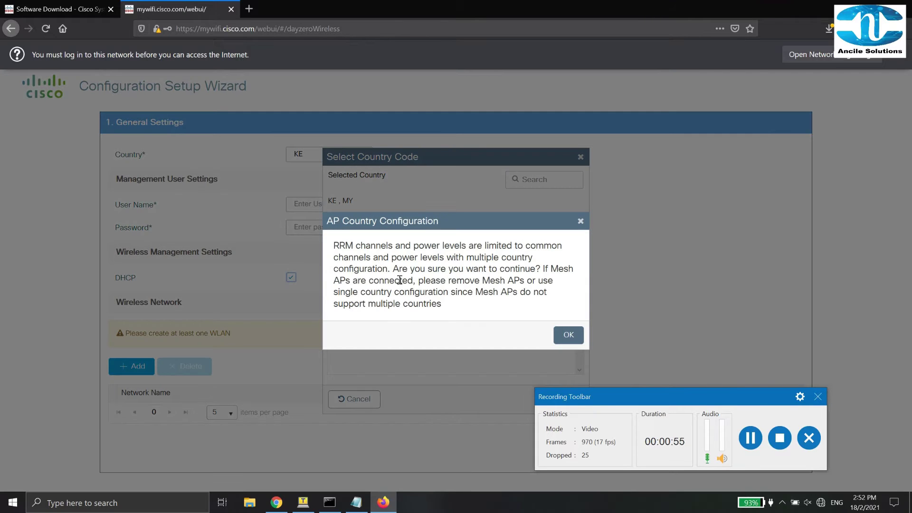
pyautogui.click(566, 336)
pyautogui.click(335, 240)
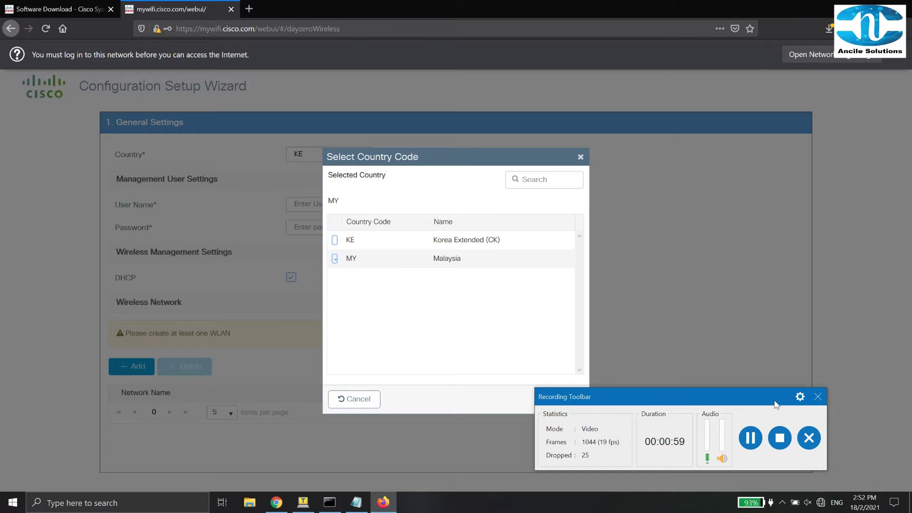
pyautogui.moveTo(776, 404); pyautogui.dragTo(774, 424)
pyautogui.click(562, 403)
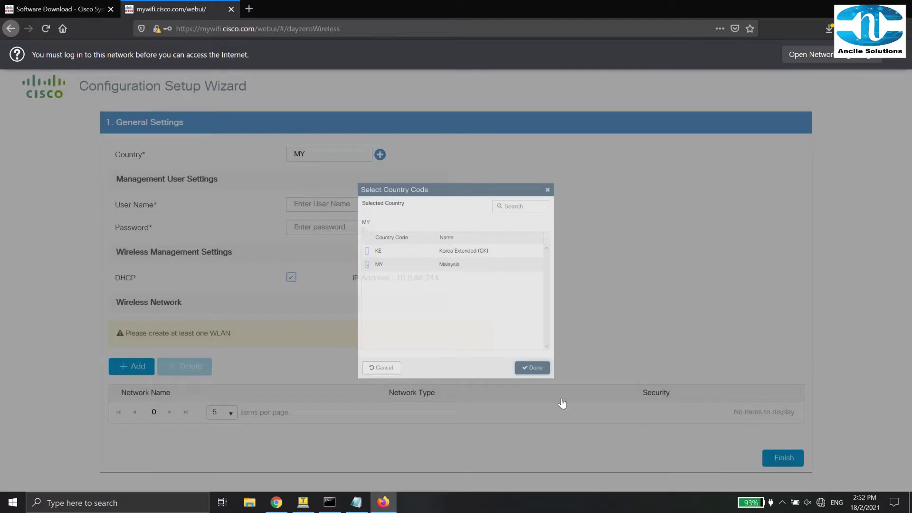
# Fill in the management user name and password.
pyautogui.click(304, 199)
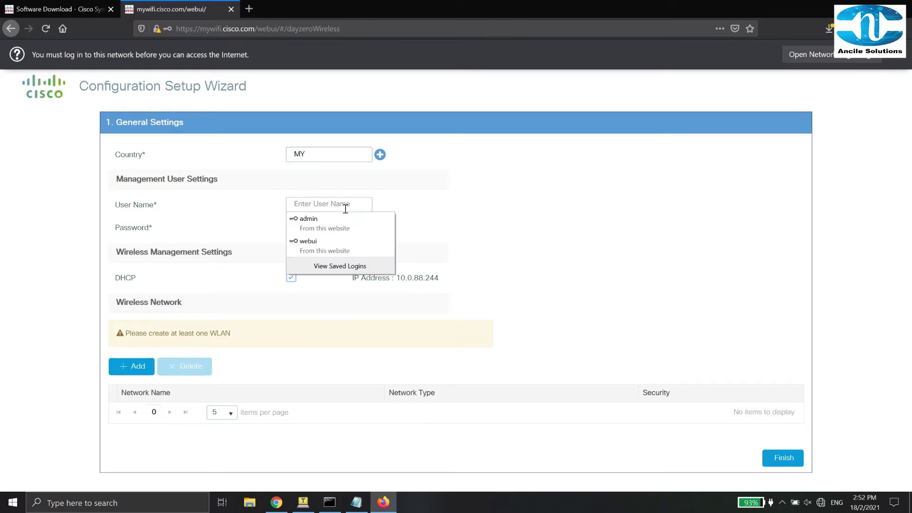
pyautogui.write('admin')
pyautogui.press('Down')
pyautogui.press('Return')
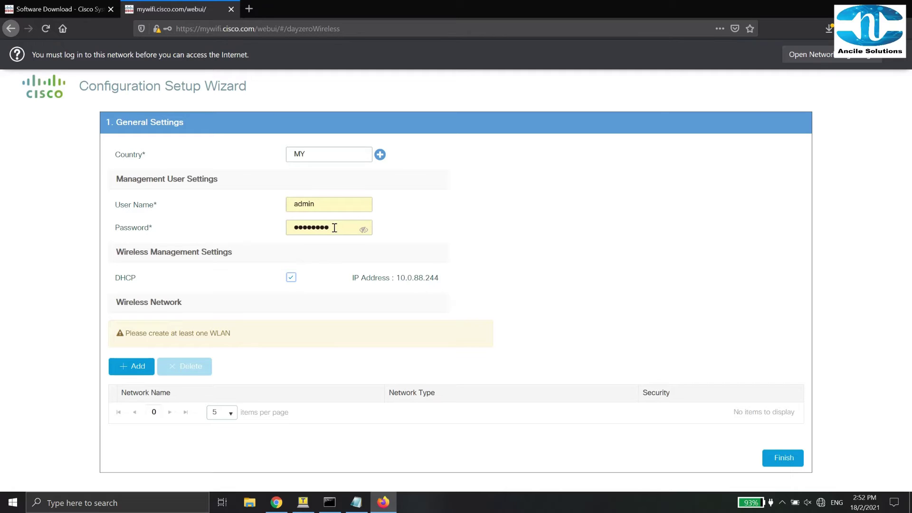
pyautogui.moveTo(334, 228); pyautogui.dragTo(260, 225)
pyautogui.write('•')
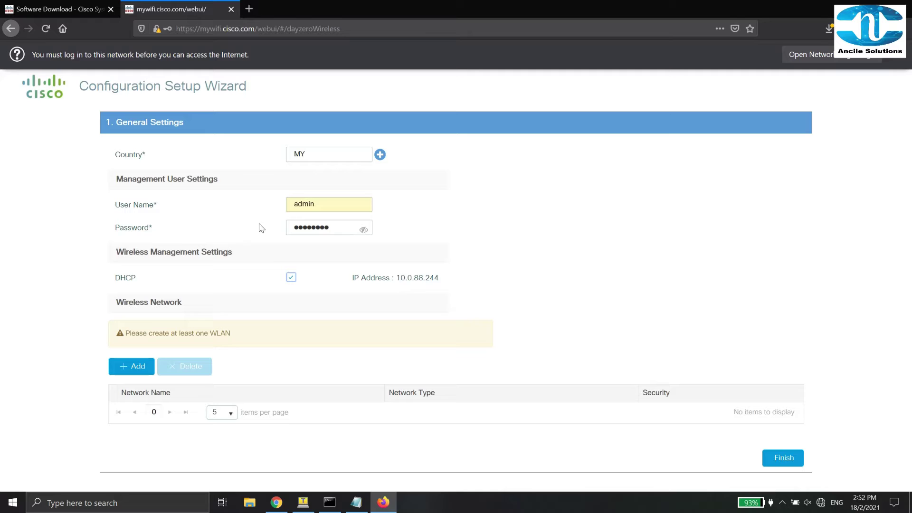
# Add employee WLAN ancile_wifi_6 with WPA2 Personal security and its pre-shared key.
pyautogui.click(133, 366)
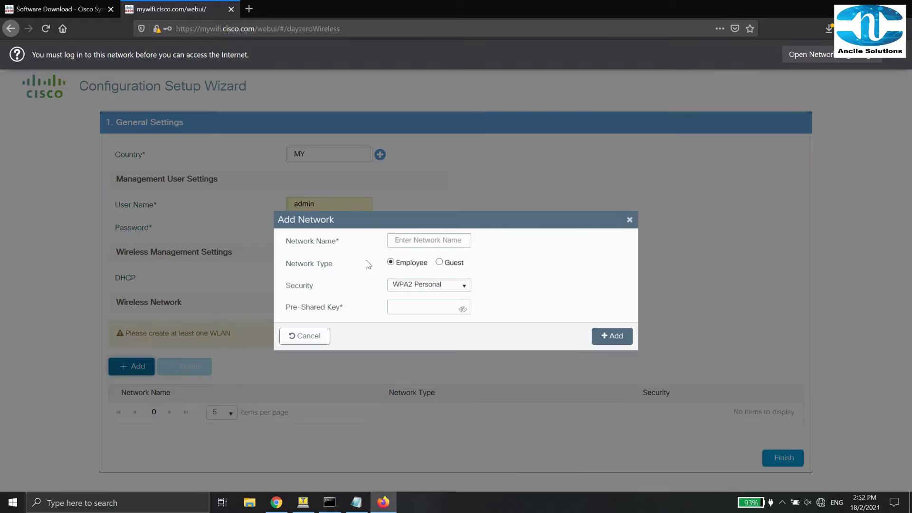
pyautogui.click(419, 239)
pyautogui.write('ani')
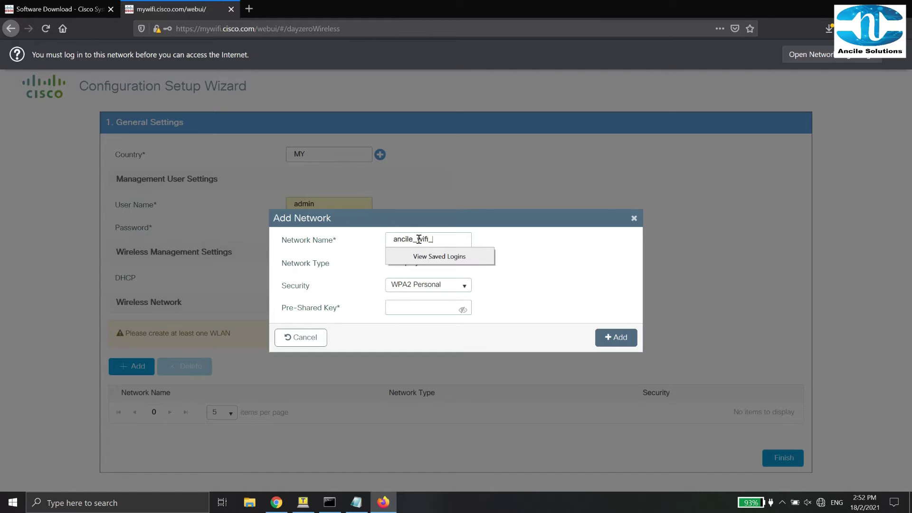
pyautogui.click(569, 270)
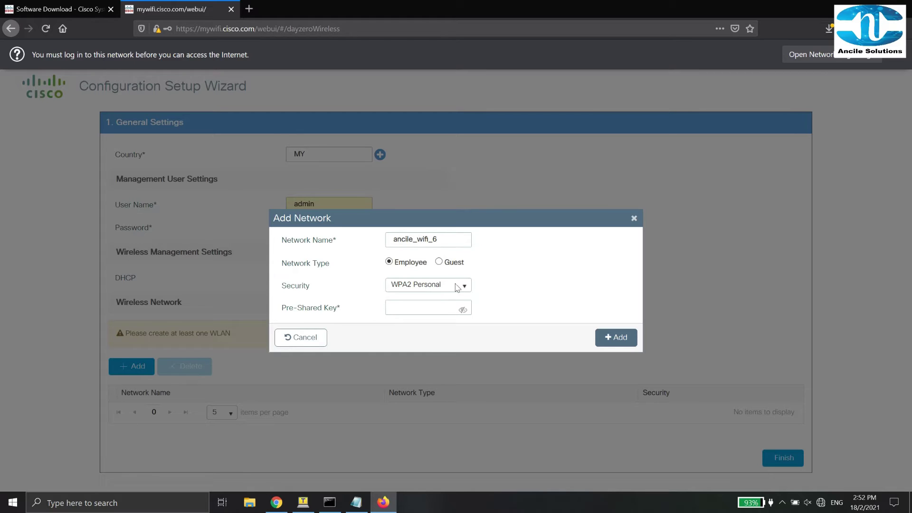
pyautogui.click(415, 308)
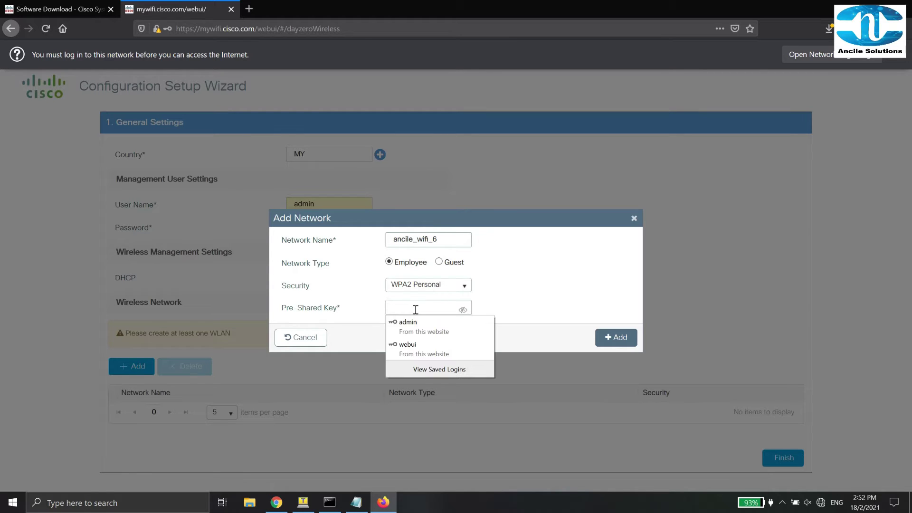
pyautogui.write('an')
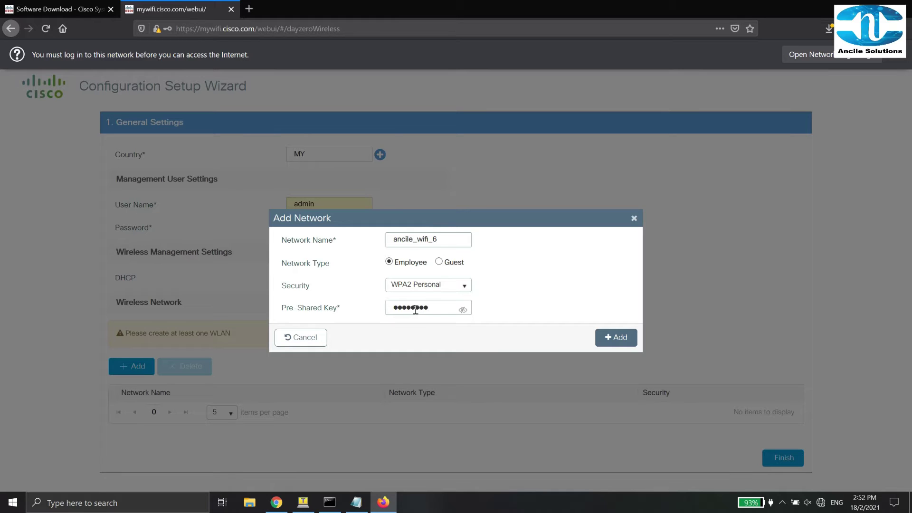
pyautogui.click(600, 339)
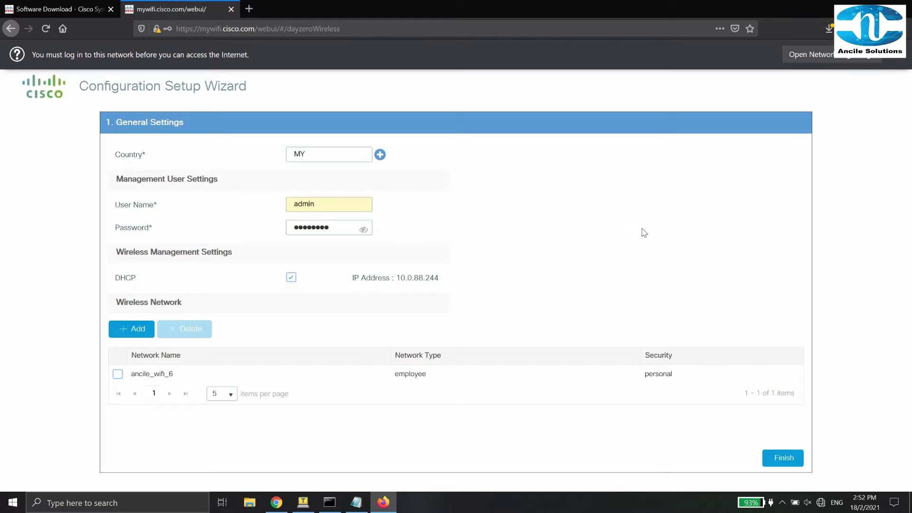
# Finish the wizard, accept the connectivity-loss warning and acknowledge the information notice.
pyautogui.click(782, 459)
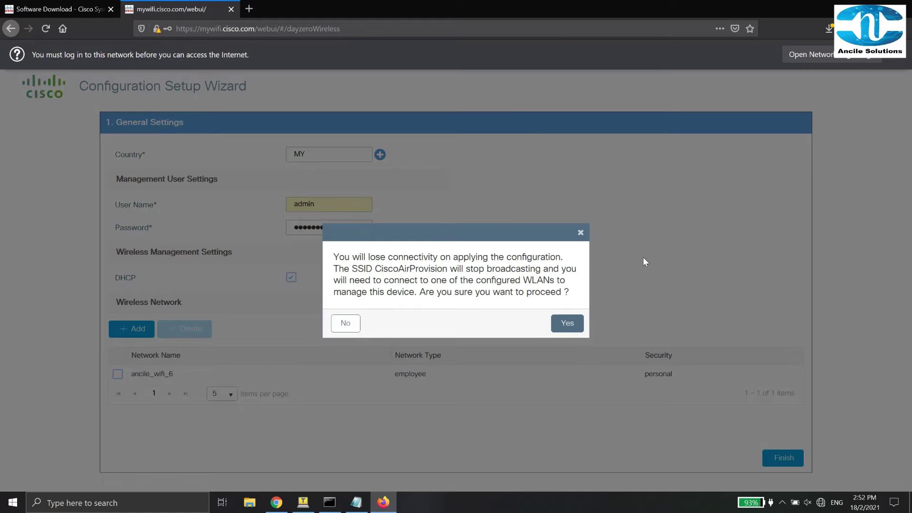
pyautogui.click(566, 323)
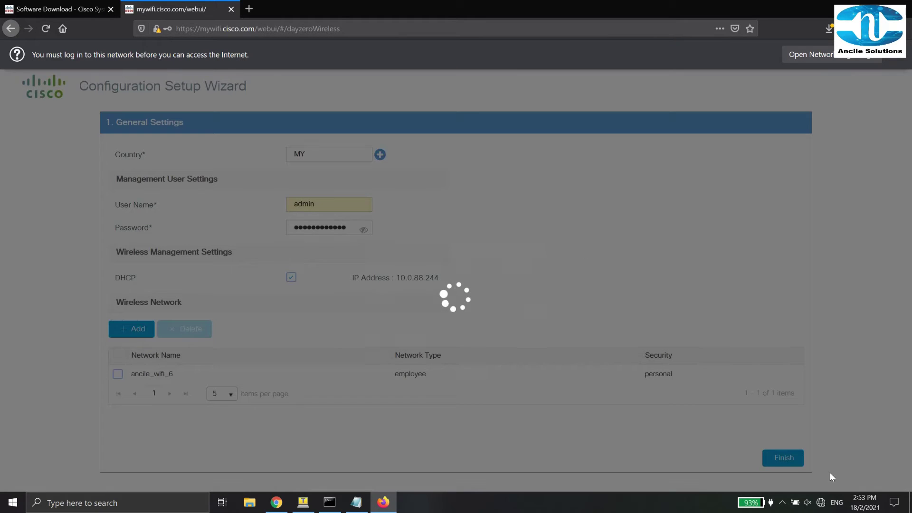
pyautogui.click(822, 504)
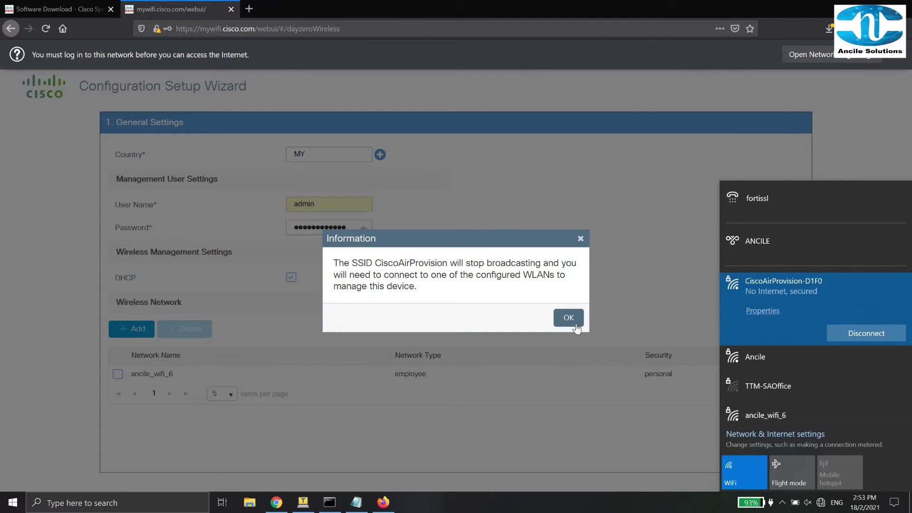
pyautogui.click(551, 313)
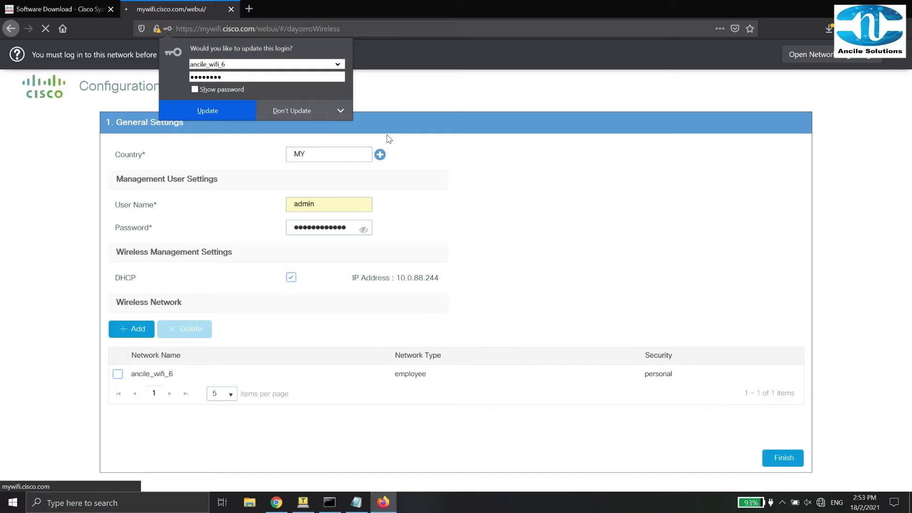
# Decline Firefox's login update, join ancile_wifi_6 non-discoverable with its key, and reload the controller page.
pyautogui.click(296, 113)
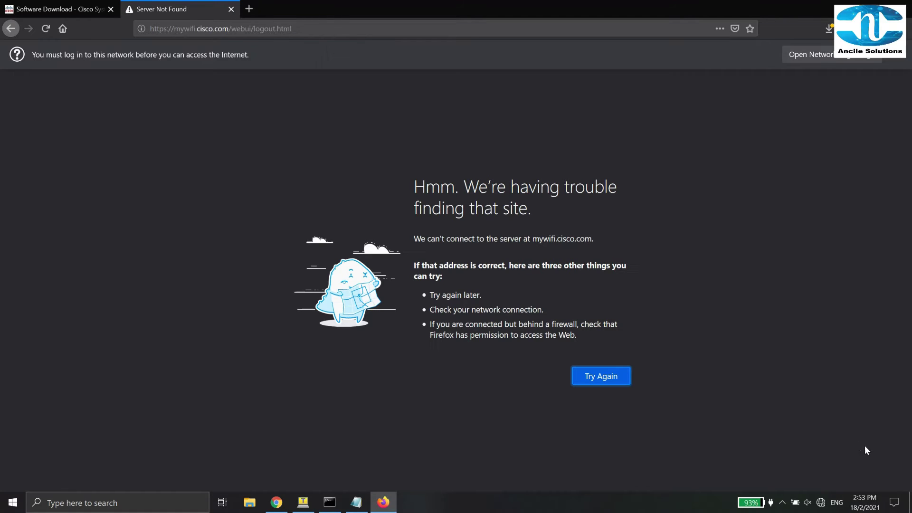
pyautogui.click(826, 508)
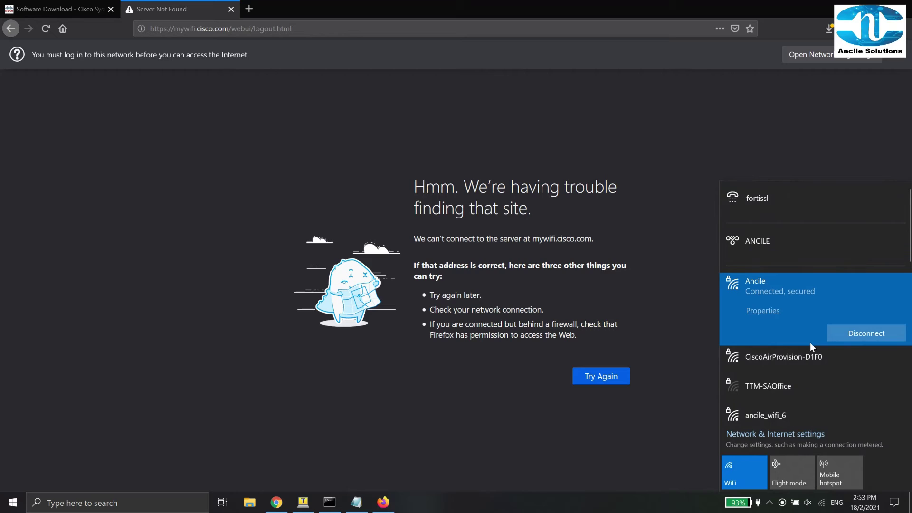
pyautogui.scroll(-2, 811, 343)
pyautogui.click(794, 378)
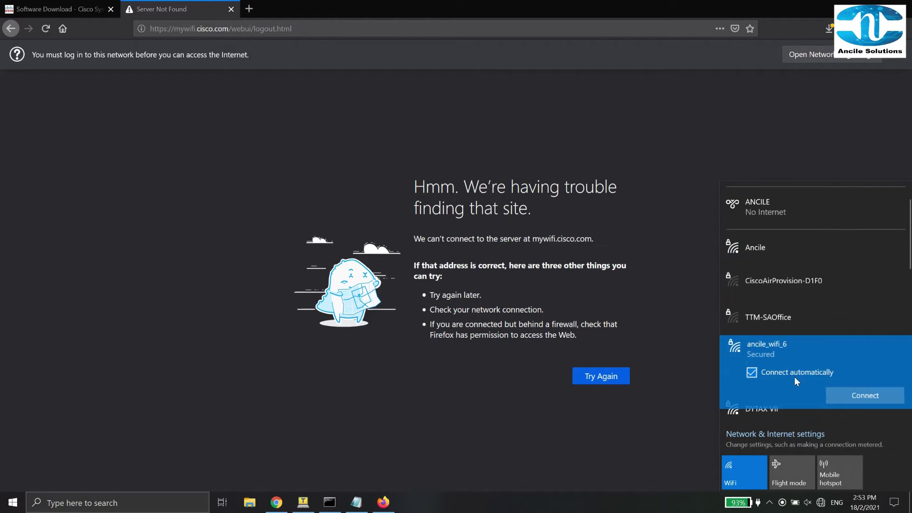
pyautogui.click(844, 380)
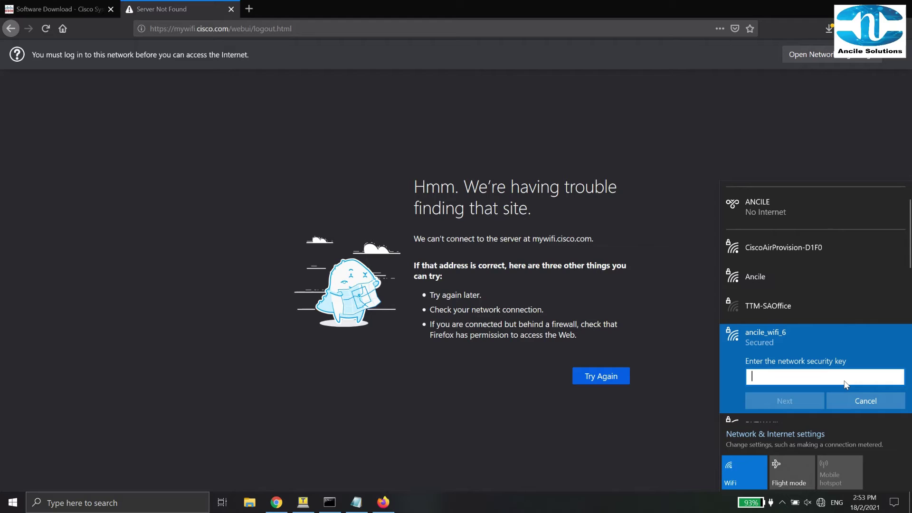
pyautogui.write('••')
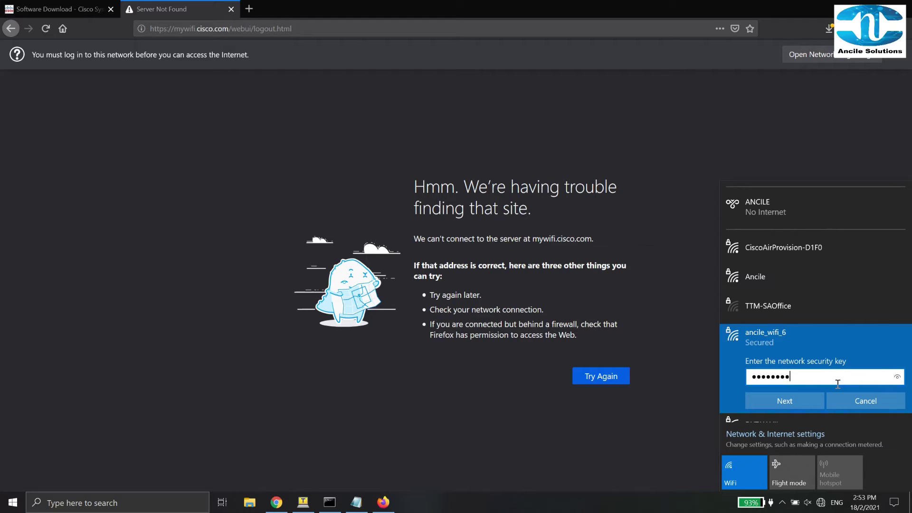
pyautogui.click(785, 401)
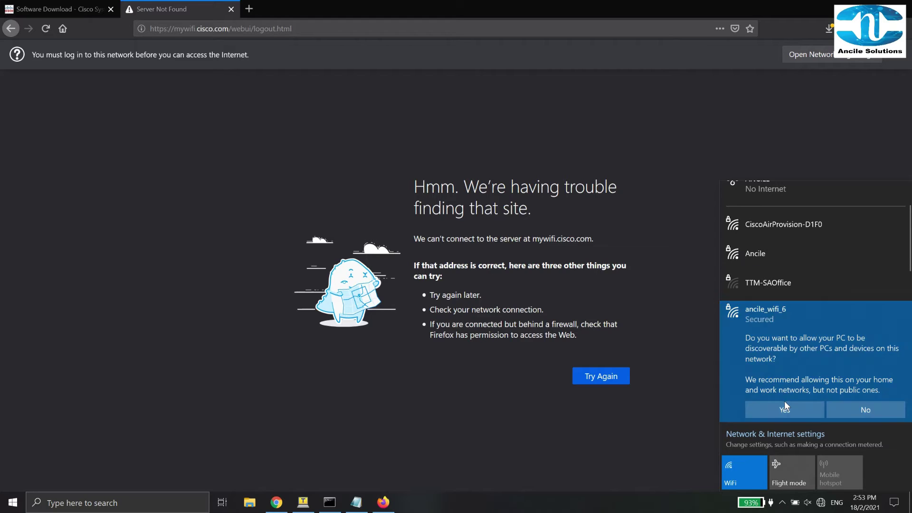
pyautogui.click(855, 410)
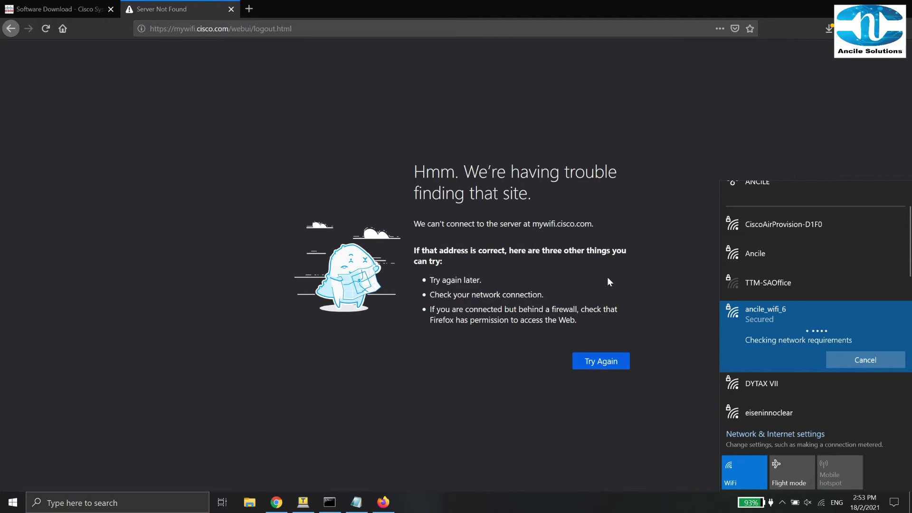
pyautogui.click(243, 186)
pyautogui.click(47, 29)
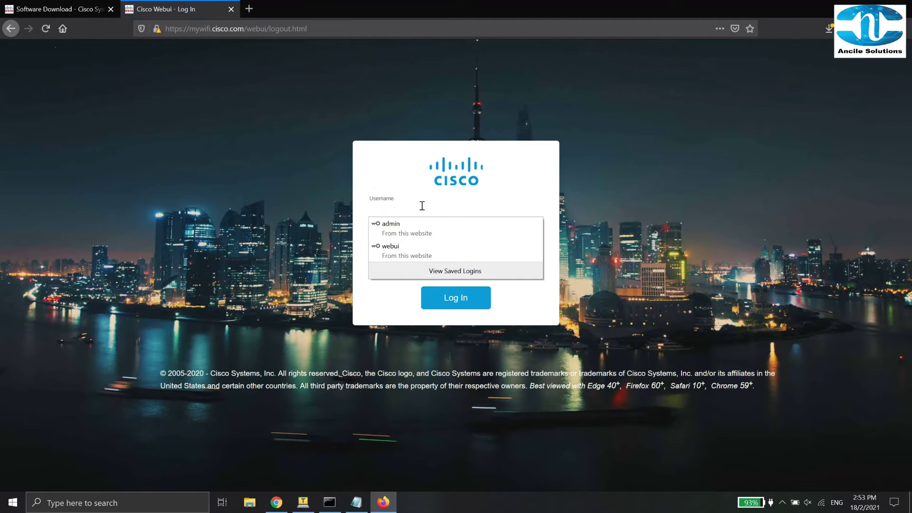
# Sign back in with the management credentials and review the Dashboard: 1 WLAN, 1 AP, 1 client.
pyautogui.click(419, 202)
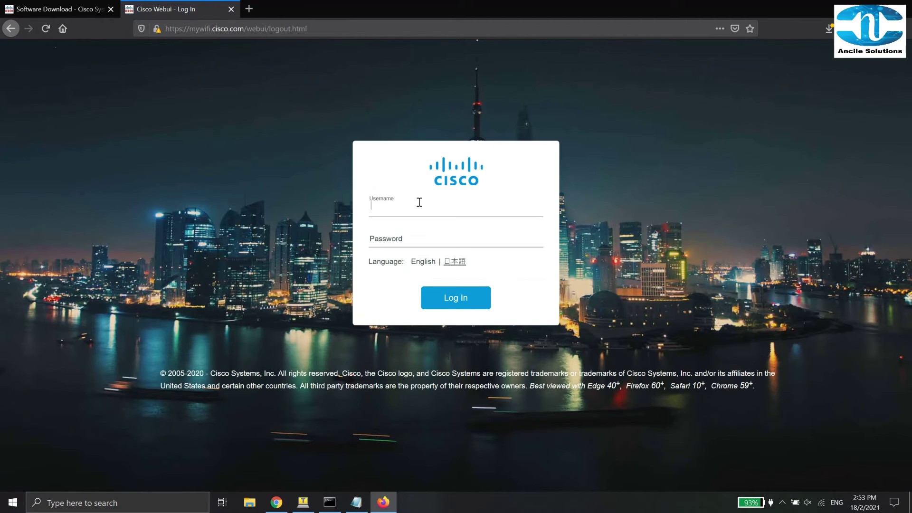
pyautogui.write('admin')
pyautogui.press('Tab')
pyautogui.press('BackSpace')
pyautogui.press('BackSpace')
pyautogui.press('BackSpace')
pyautogui.press('BackSpace')
pyautogui.press('BackSpace')
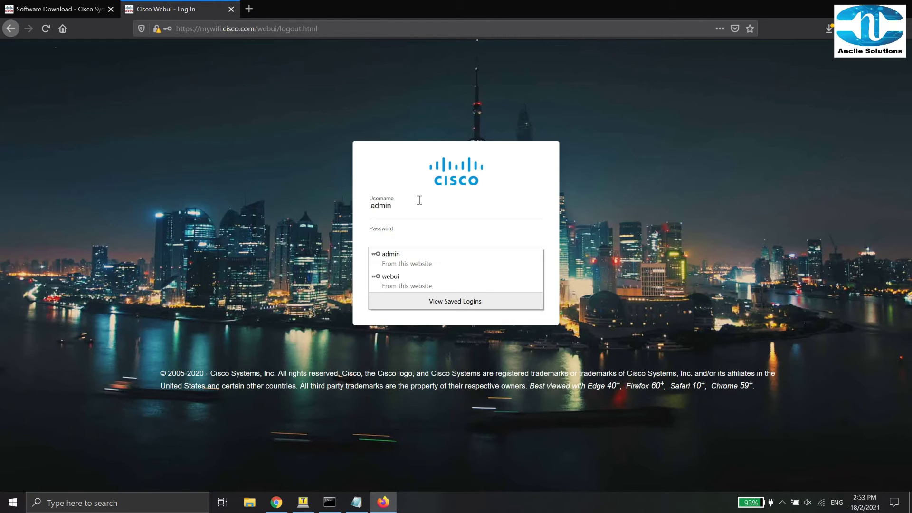
pyautogui.write('d')
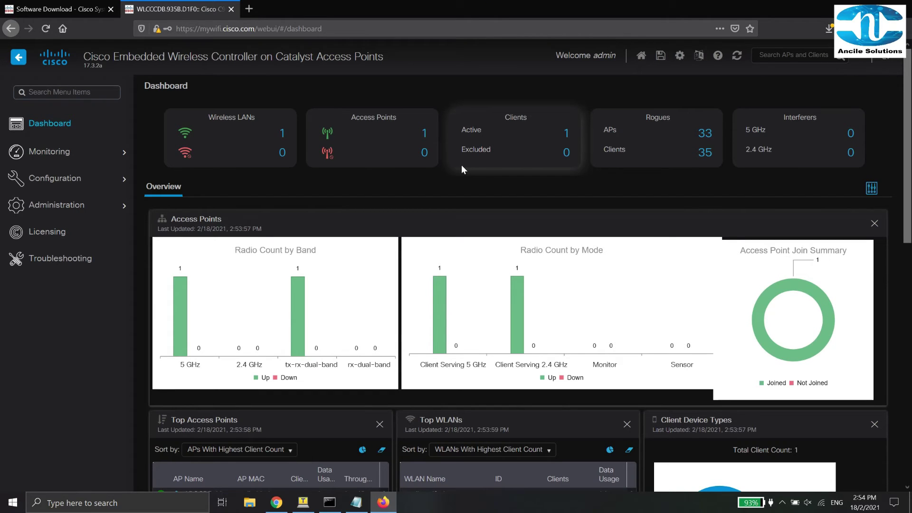
pyautogui.scroll(-5, 461, 164)
pyautogui.scroll(3, 459, 166)
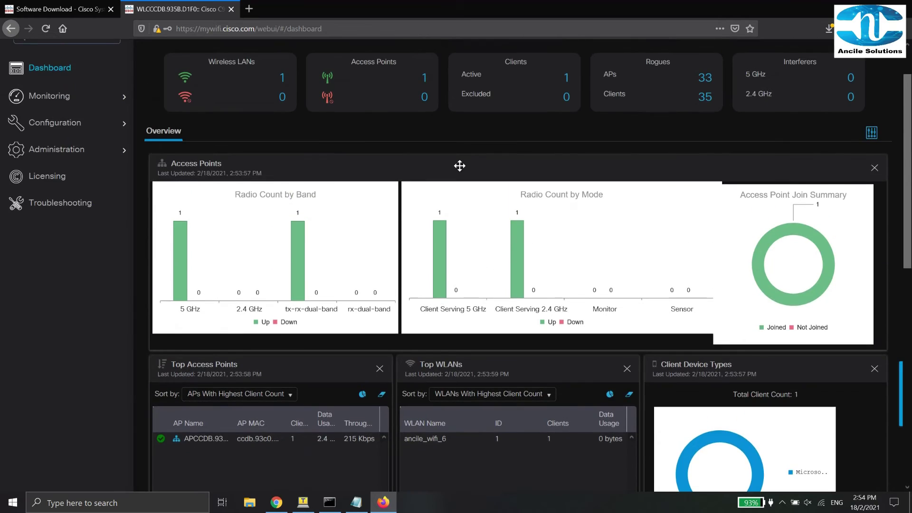
pyautogui.scroll(2, 460, 166)
# Navigate to Configuration > Wireless > Access Points to list the single registered C9120AXI-K AP.
pyautogui.click(49, 211)
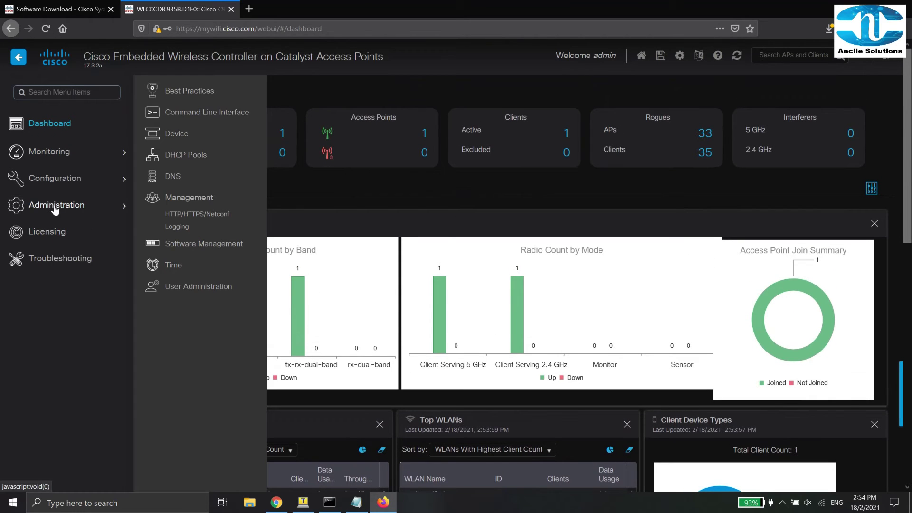
pyautogui.click(71, 179)
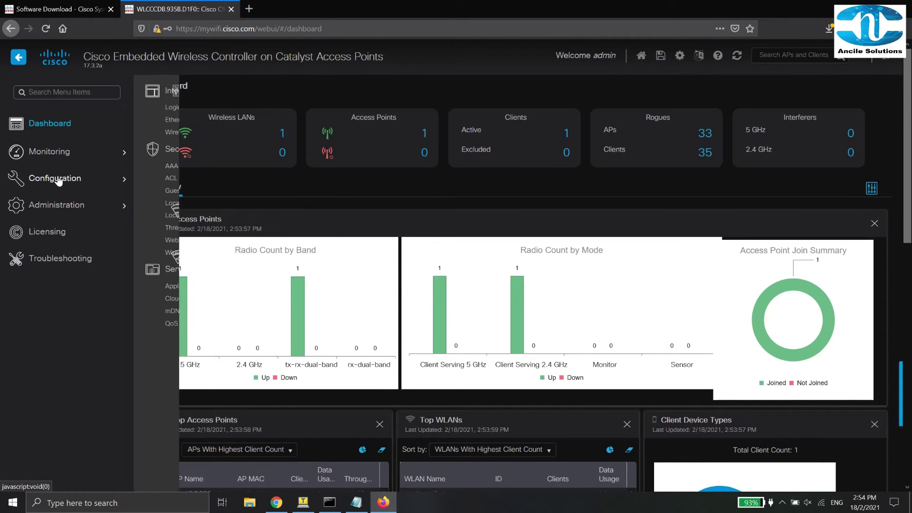
pyautogui.click(320, 228)
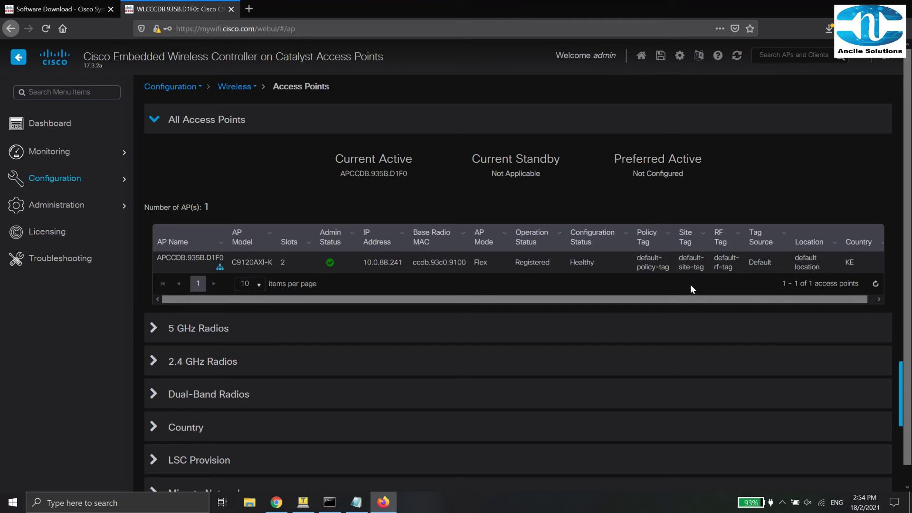
# In APCCDB.935B.D1F0's Advanced settings, set Country Code to MY and update the device.
pyautogui.click(850, 267)
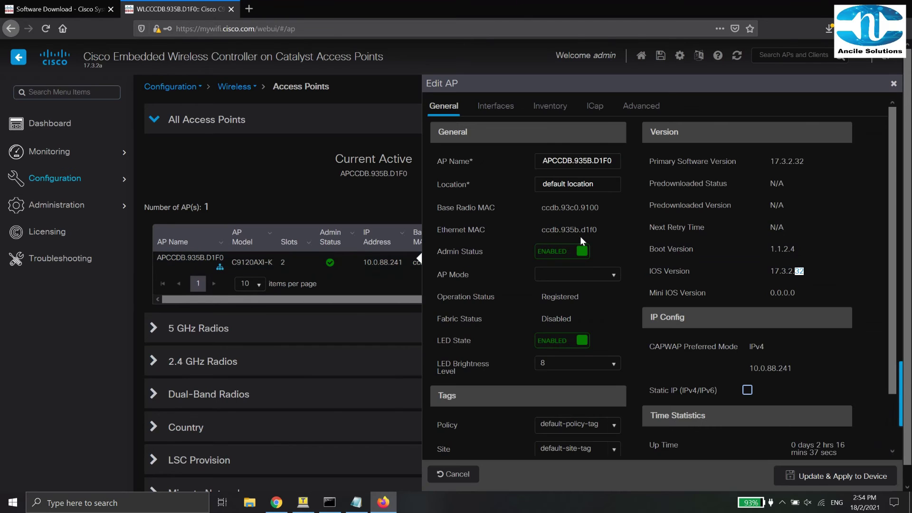
pyautogui.click(649, 108)
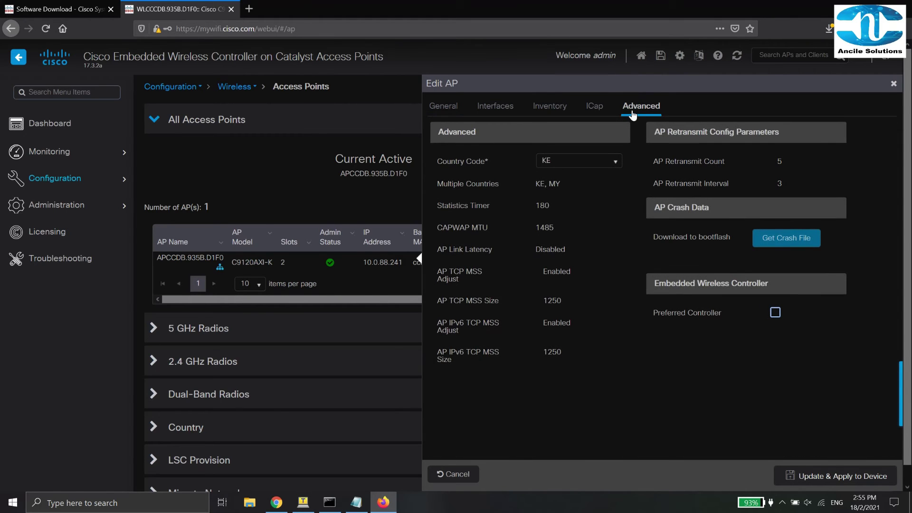
pyautogui.click(594, 165)
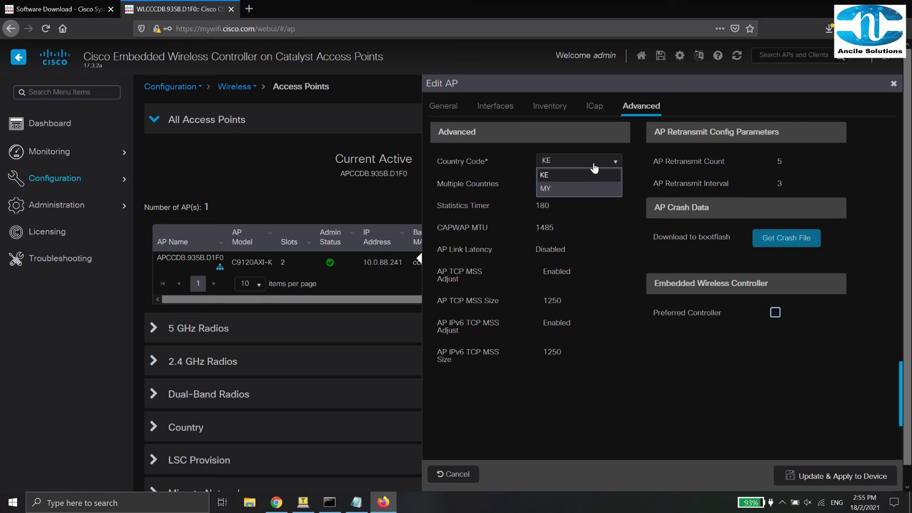
pyautogui.click(585, 188)
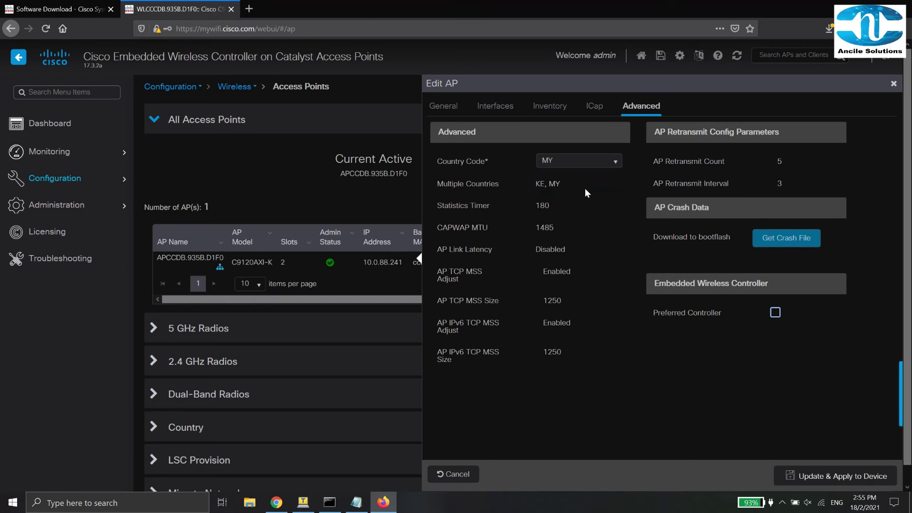
pyautogui.click(815, 477)
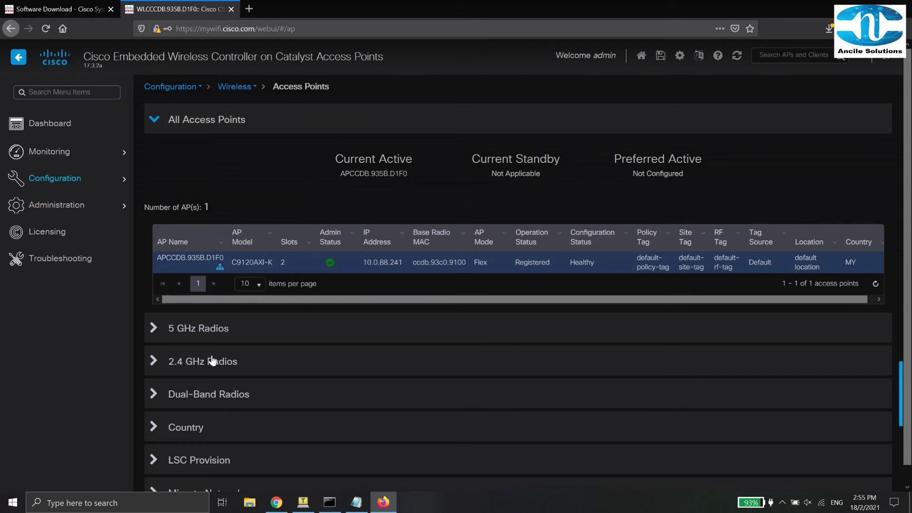
# Deselect KE under Country so only MY remains, apply and confirm, then check the AP list shows MY.
pyautogui.click(164, 426)
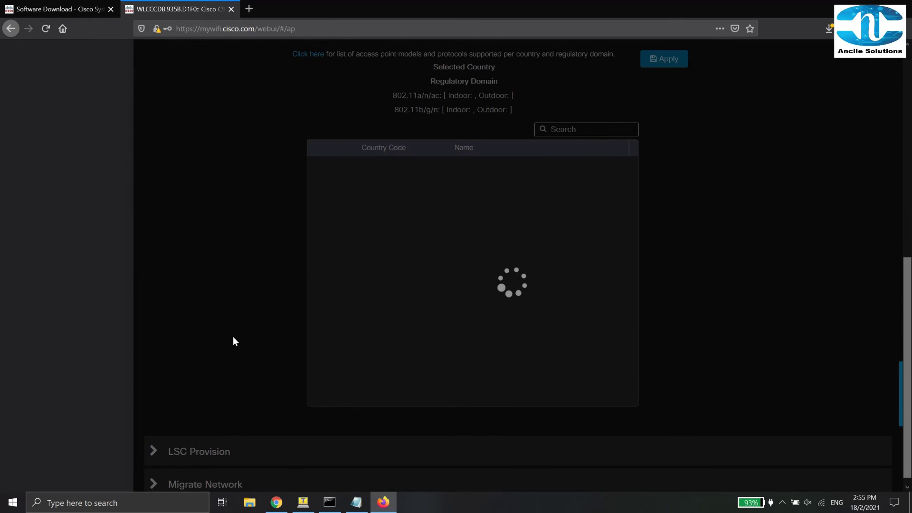
pyautogui.scroll(-2, 623, 445)
pyautogui.scroll(-4, 621, 452)
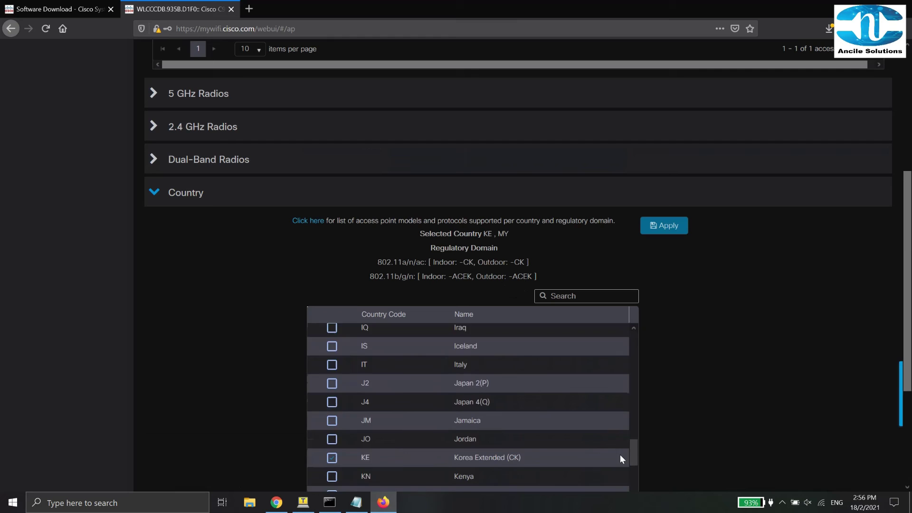
pyautogui.click(332, 375)
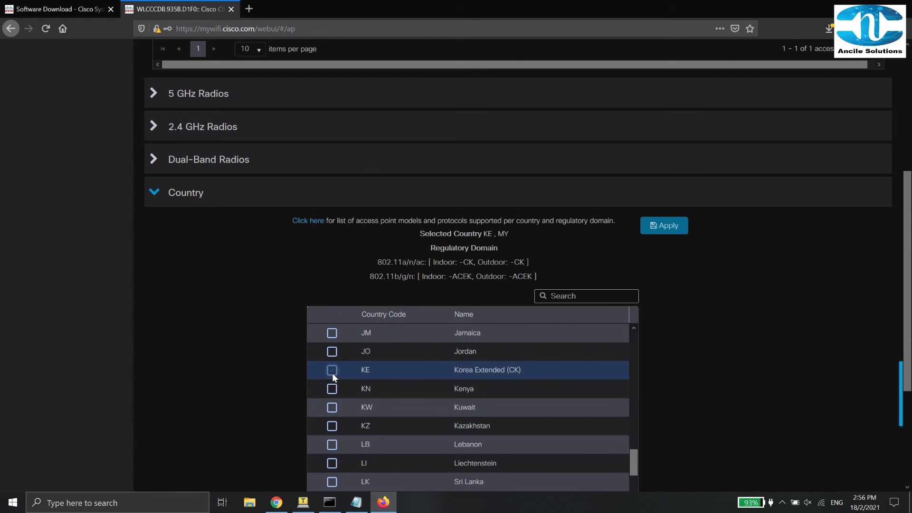
pyautogui.click(332, 372)
pyautogui.click(673, 229)
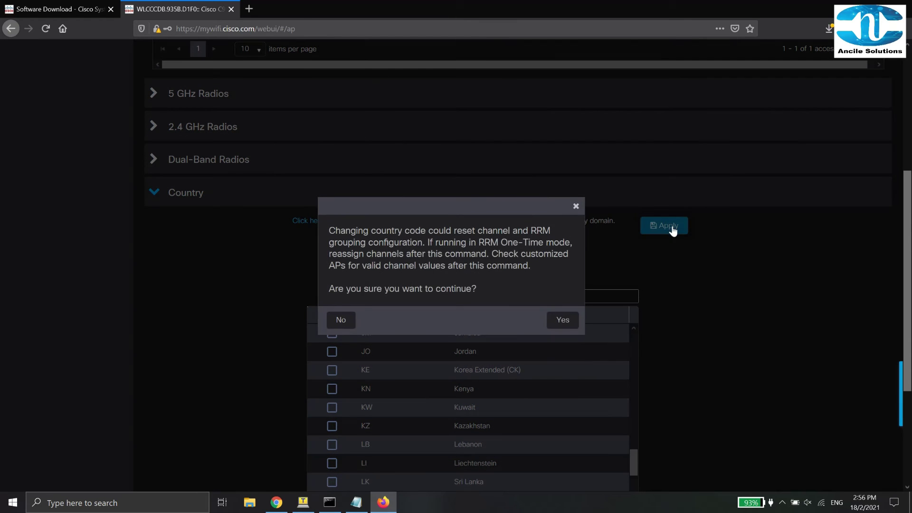
pyautogui.click(564, 320)
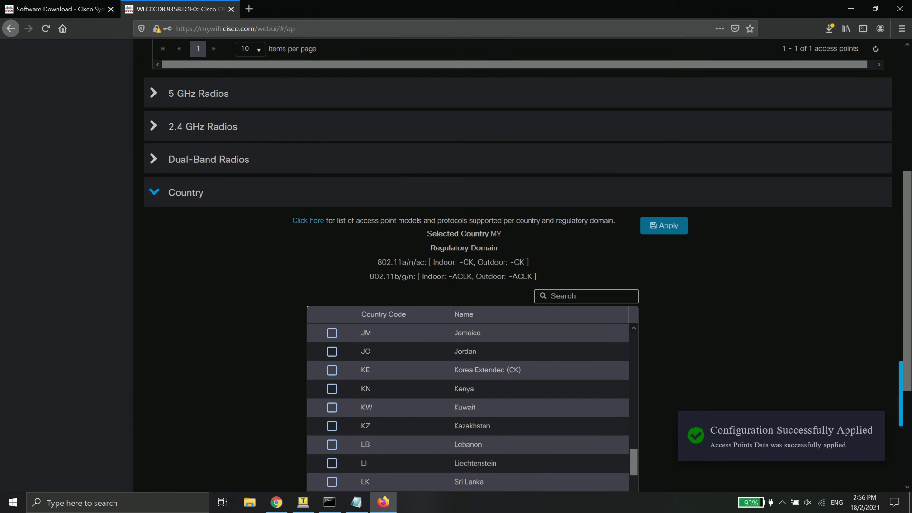
pyautogui.scroll(-4, 518, 266)
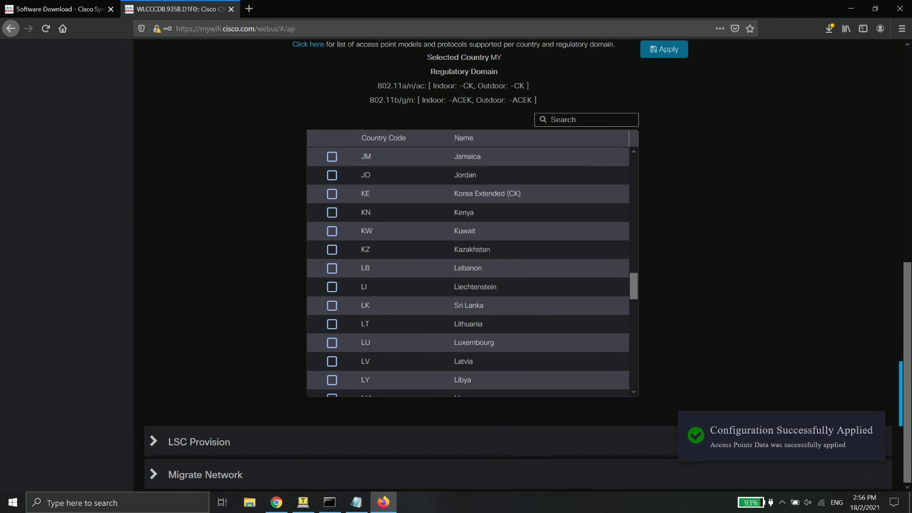
pyautogui.scroll(6, 518, 266)
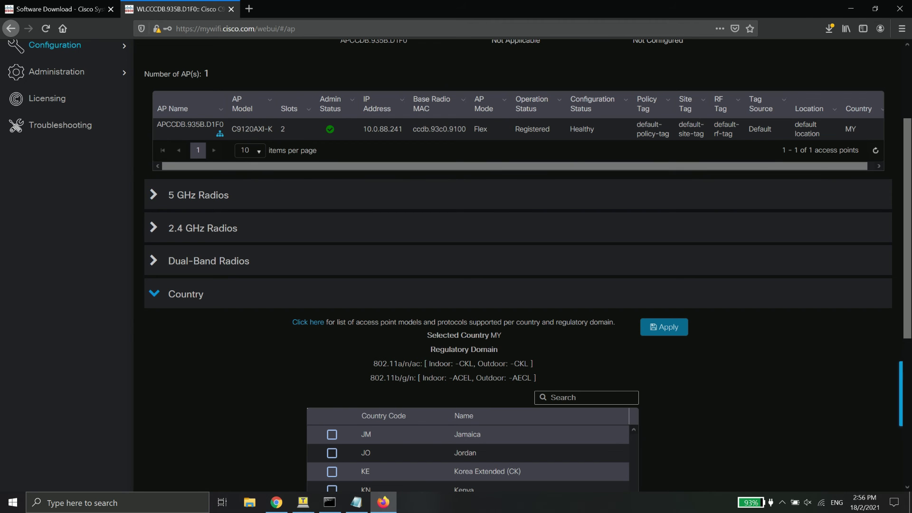
pyautogui.scroll(3, 518, 266)
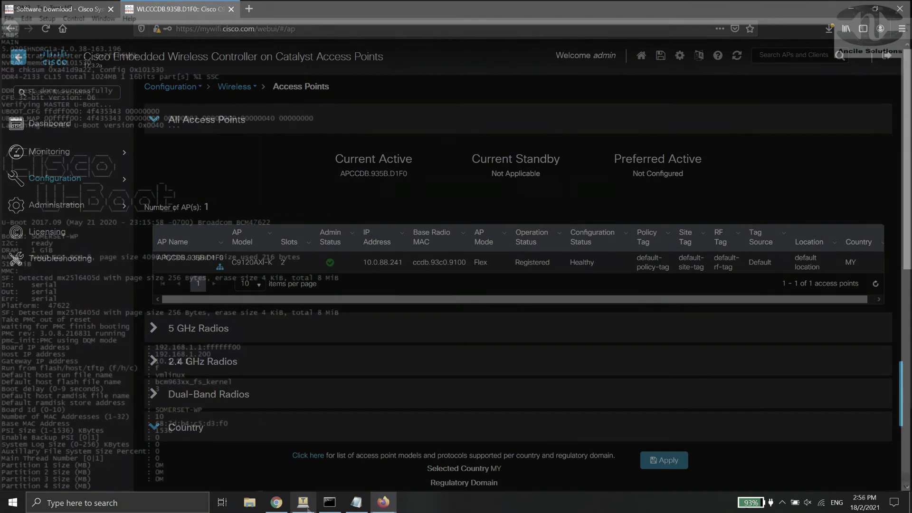
# Launch 3CDaemon from search and dismiss the FTP server socket error.
pyautogui.click(80, 504)
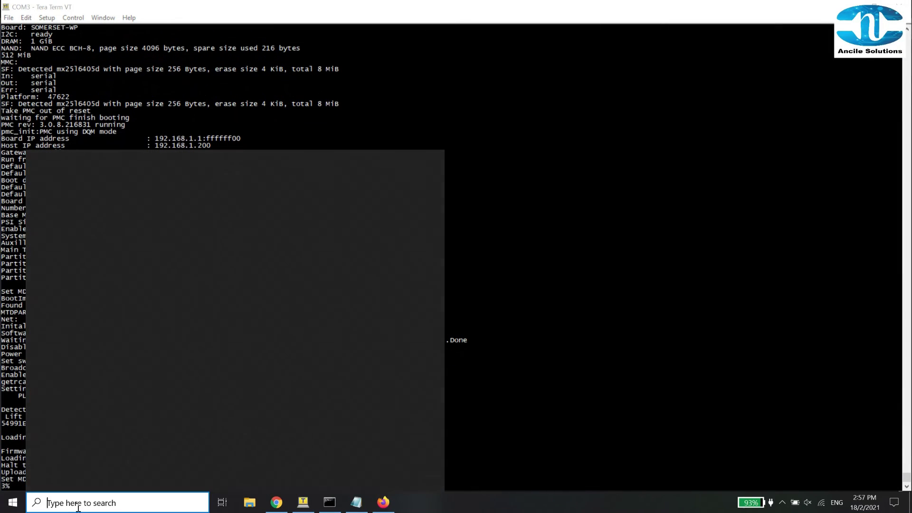
pyautogui.write('3')
pyautogui.click(122, 207)
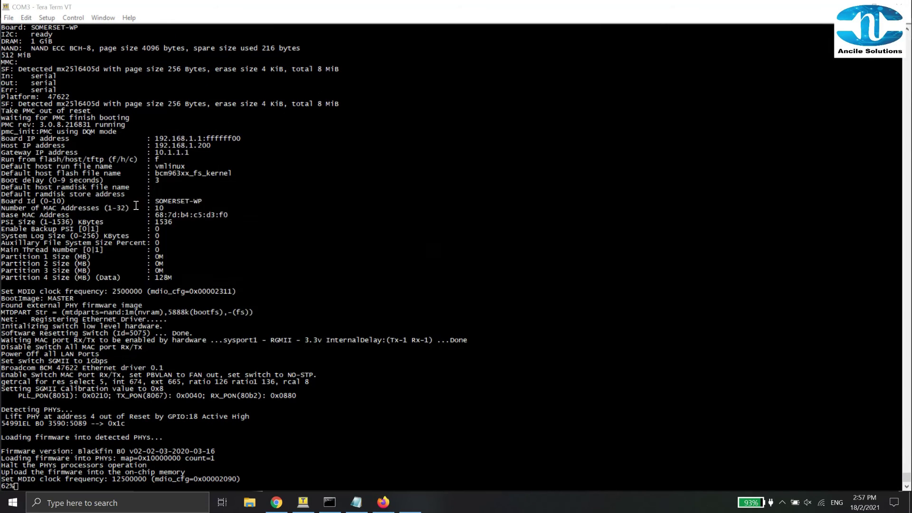
pyautogui.click(378, 270)
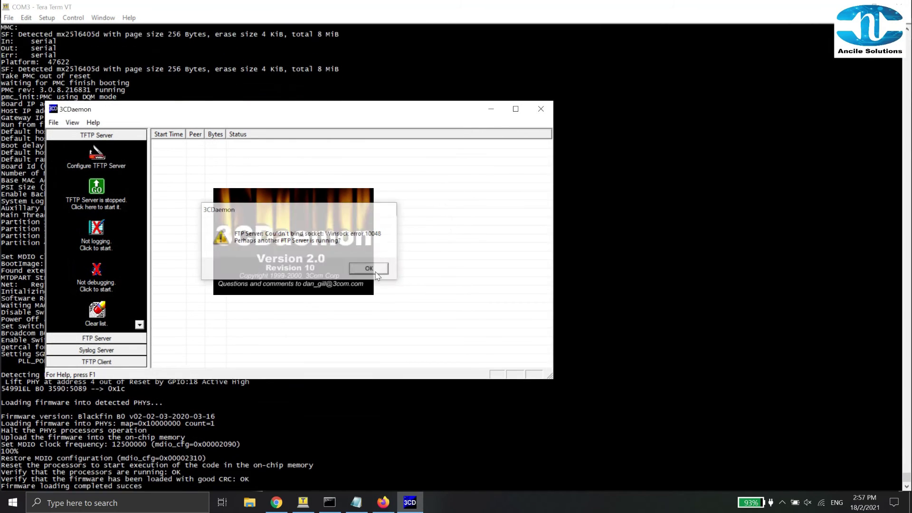
# Arrange the Tera Term console upper left and 3CDaemon to the right, side by side.
pyautogui.moveTo(247, 113); pyautogui.dragTo(574, 138)
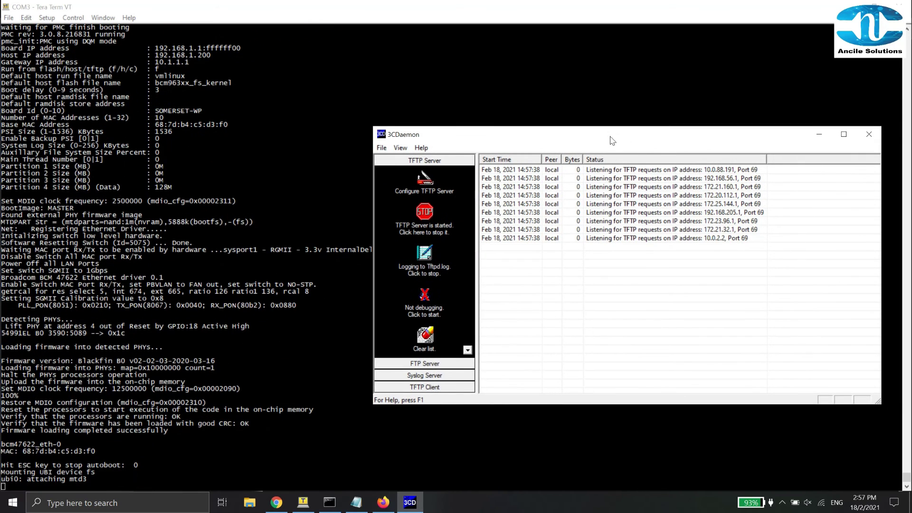
pyautogui.click(879, 6)
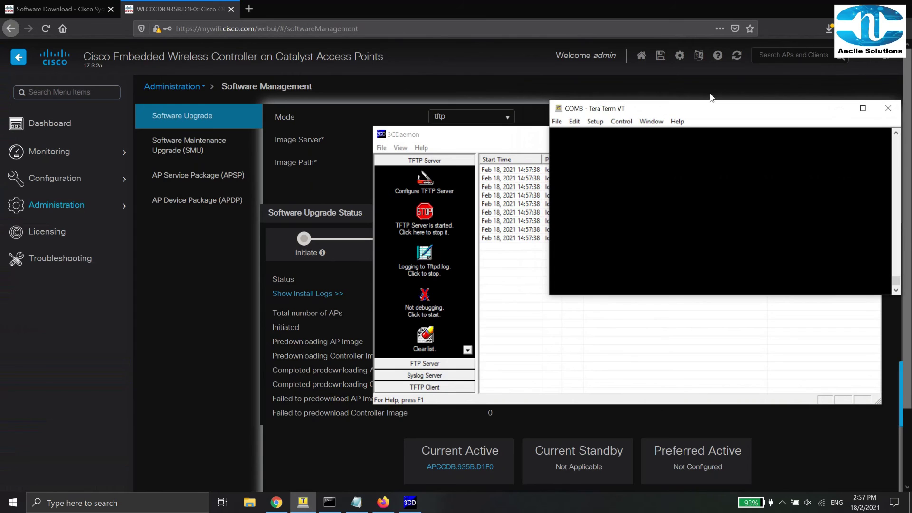
pyautogui.moveTo(731, 118); pyautogui.dragTo(190, 51)
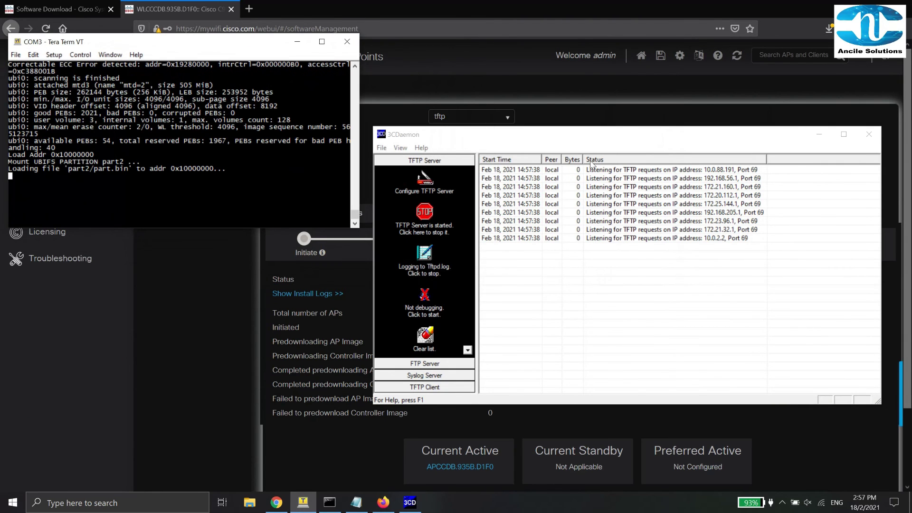
pyautogui.moveTo(657, 139); pyautogui.dragTo(764, 204)
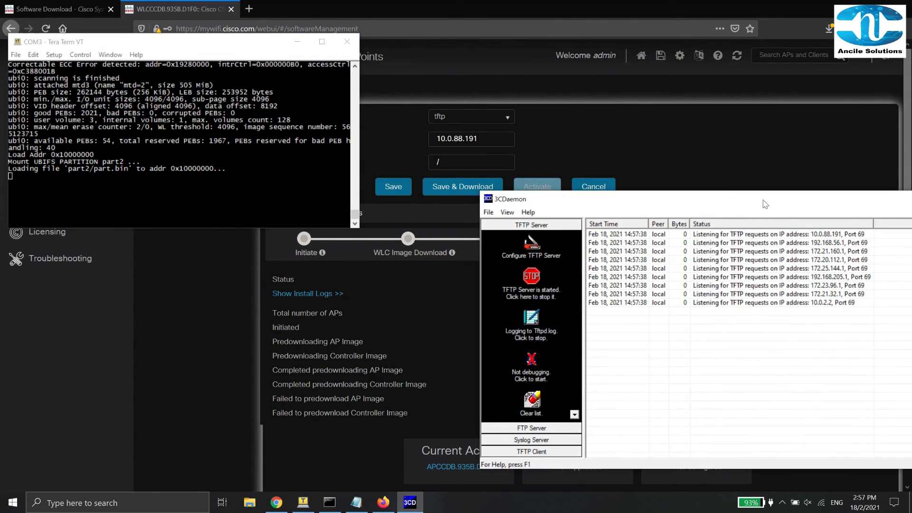
pyautogui.moveTo(288, 45); pyautogui.dragTo(302, 53)
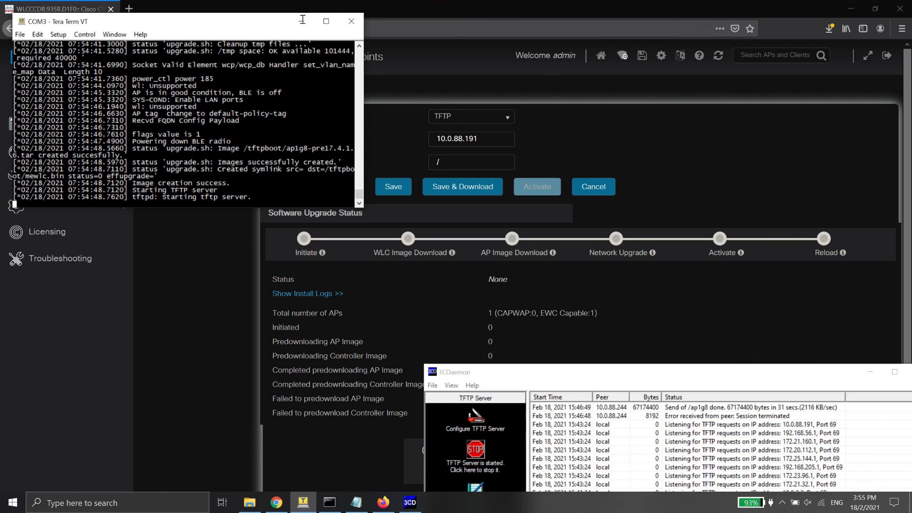
# Return to the controller web UI and view the wireless Access Points list.
pyautogui.click(4, 363)
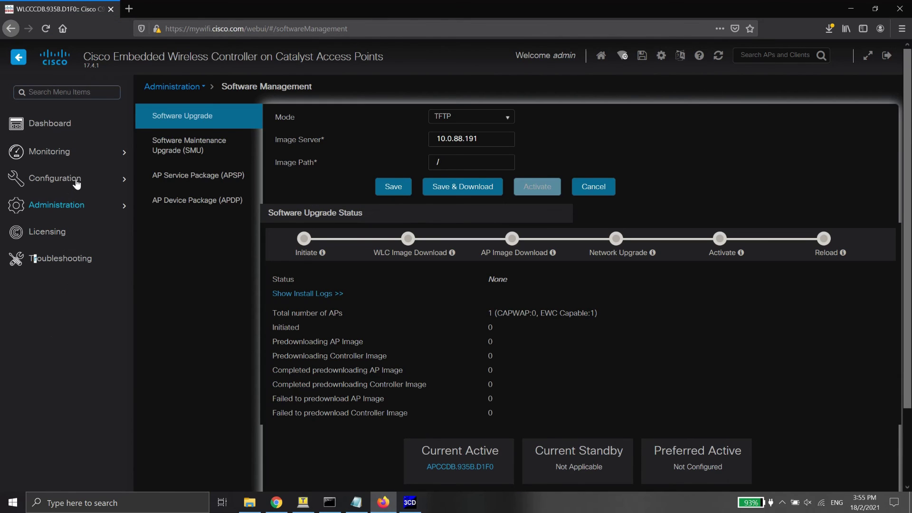
pyautogui.moveTo(77, 184)
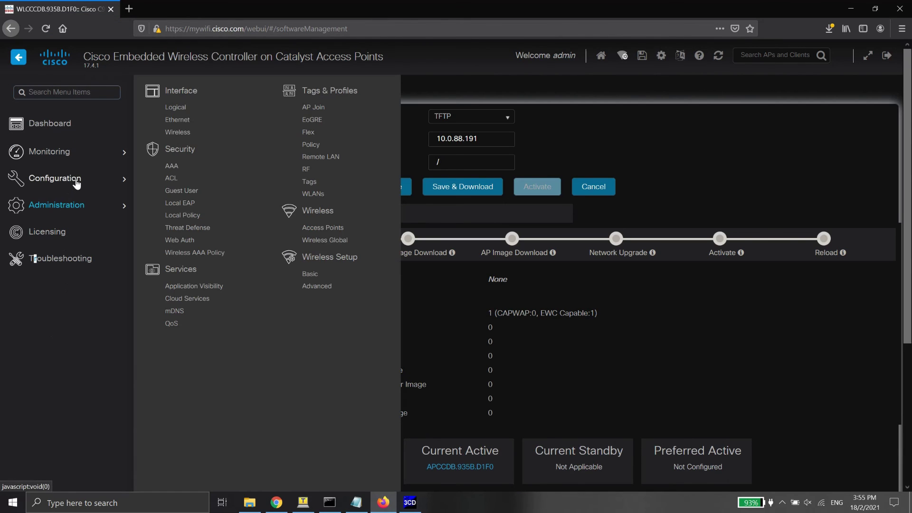
pyautogui.click(324, 228)
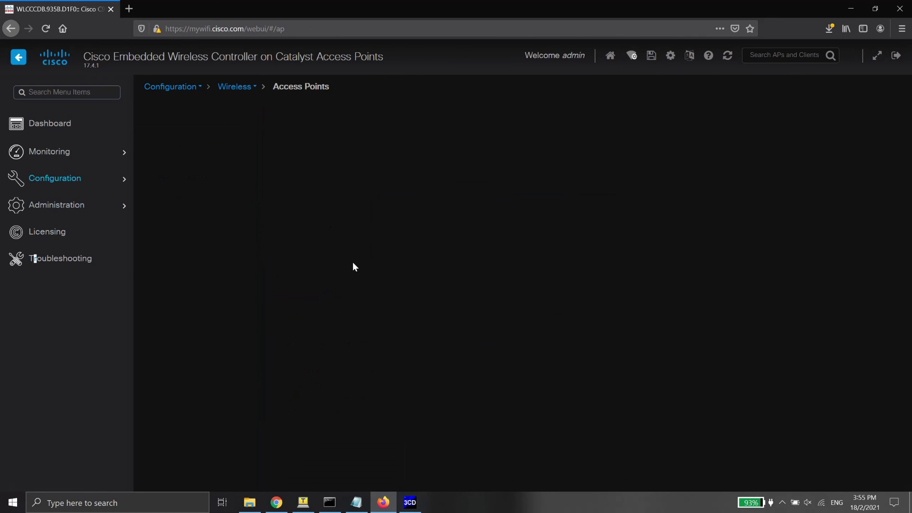